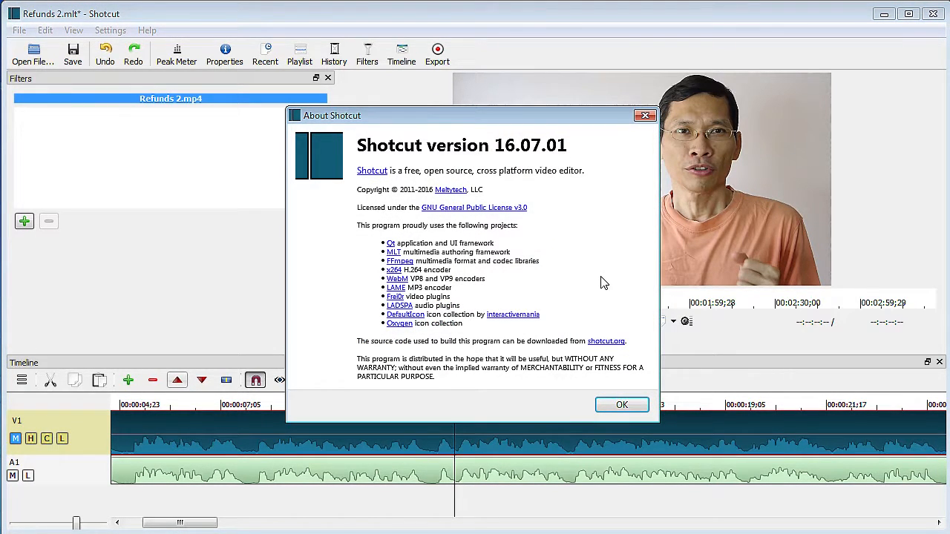
- Close the About Shotcut dialog
left_click(616, 405)
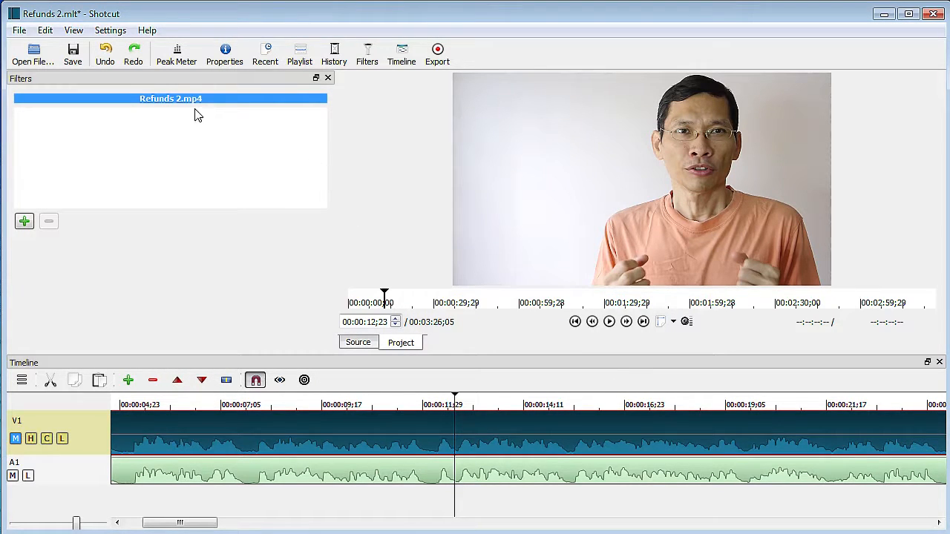
left_click(22, 33)
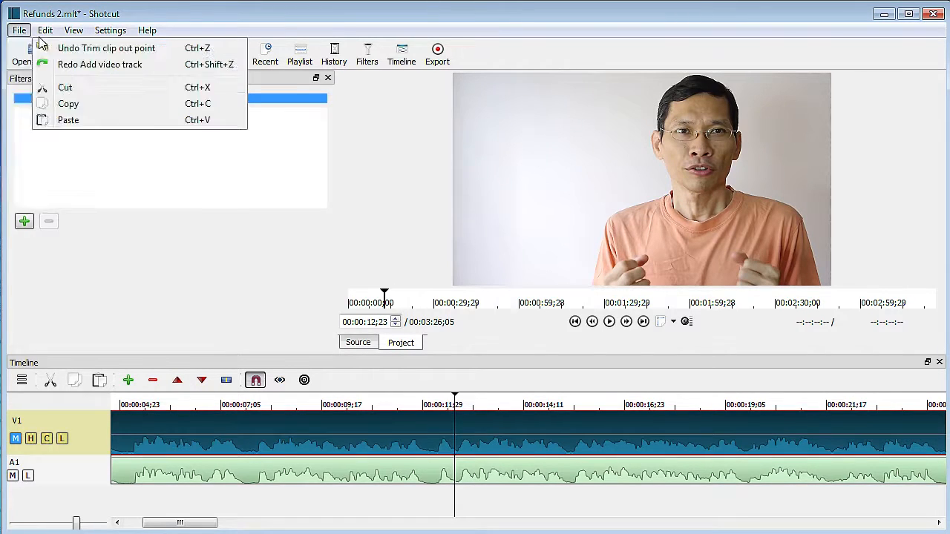
left_click(234, 248)
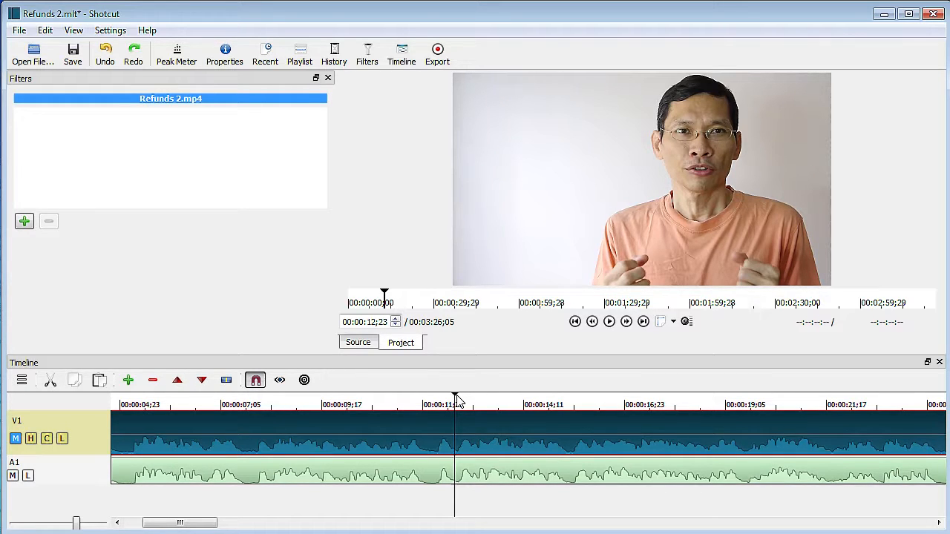
- Move the playhead to about 00:00:14;01 and export that frame as Intense 1.png
left_click_drag(457, 398, 510, 412)
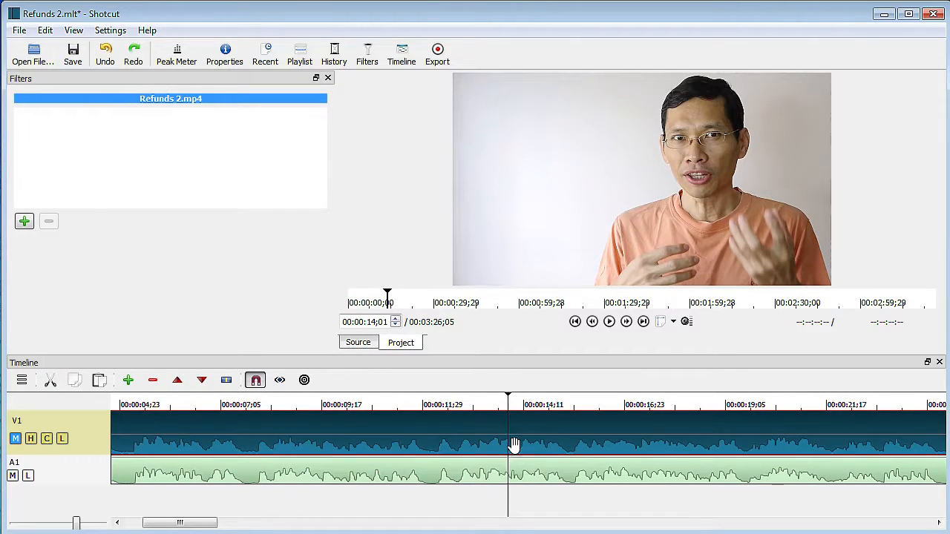
left_click(19, 30)
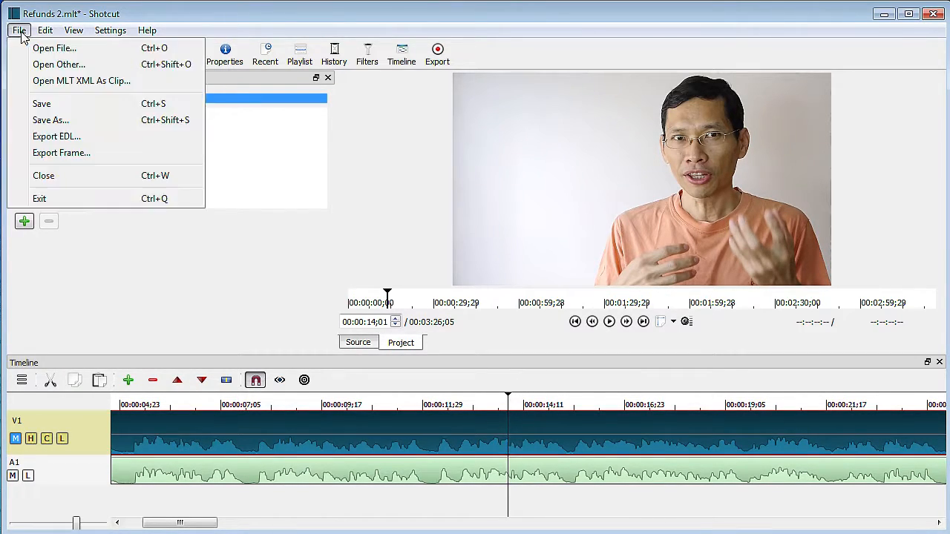
left_click(56, 152)
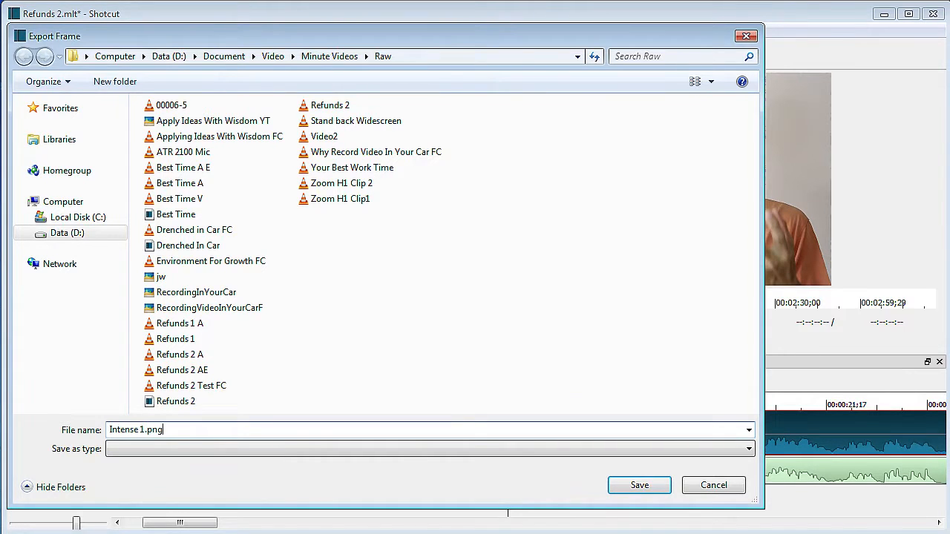
key("Return")
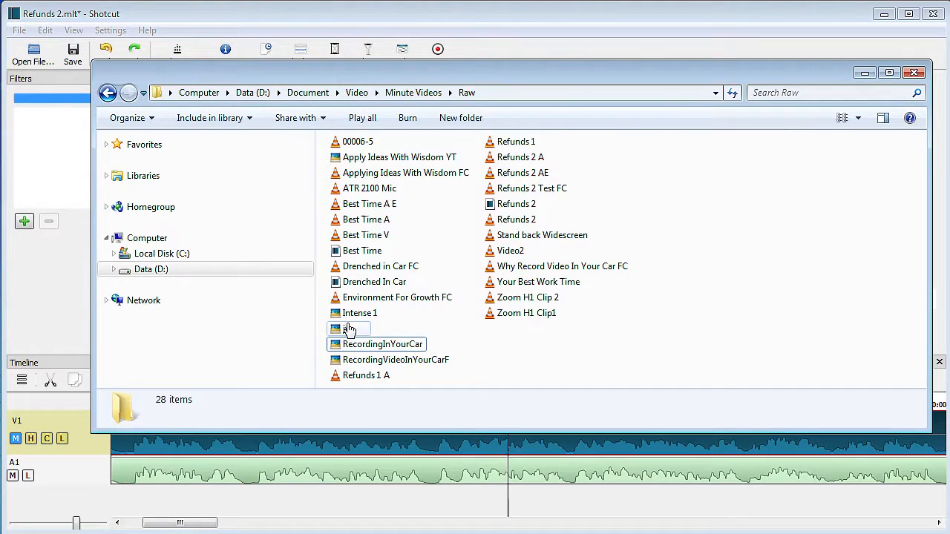
- Open the exported Intense 1 image from the Raw folder to examine it, then close it
left_click(353, 314)
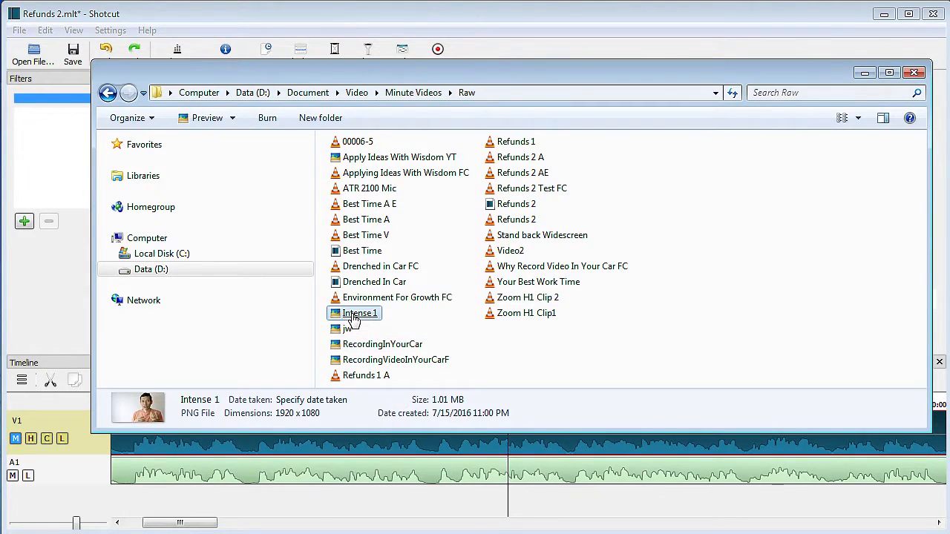
double_click(353, 314)
key("Escape")
left_click(864, 72)
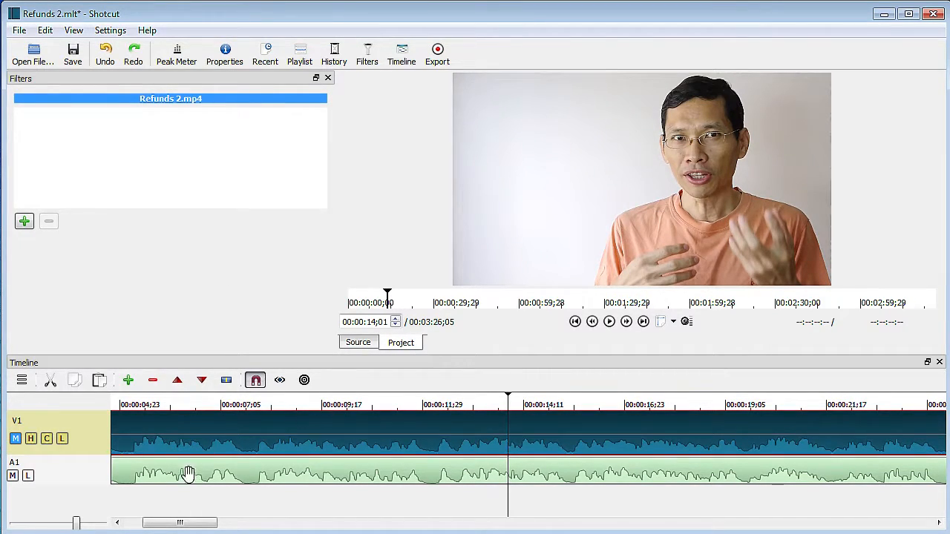
- Open the Refunds 2 Test FC video from the Raw folder in the media player and pause it
left_click(279, 380)
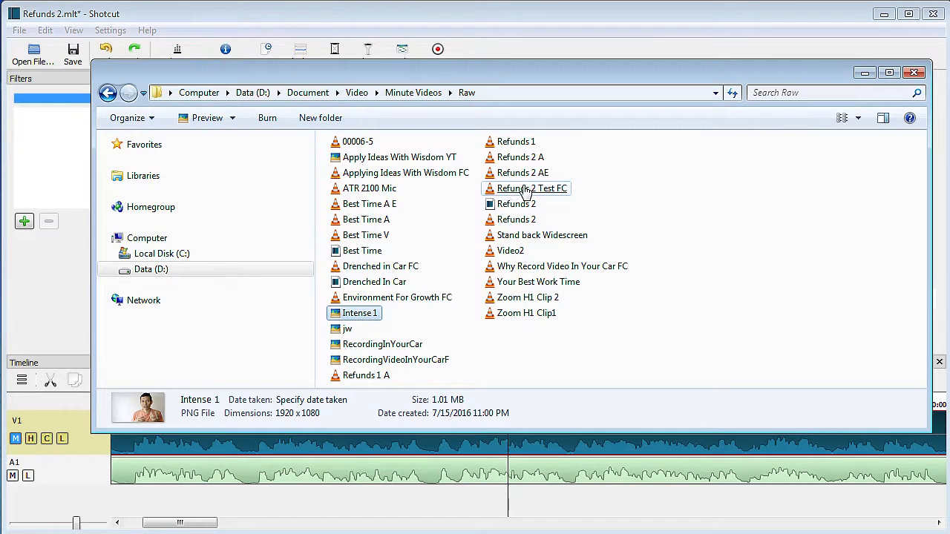
left_click(525, 190)
double_click(525, 189)
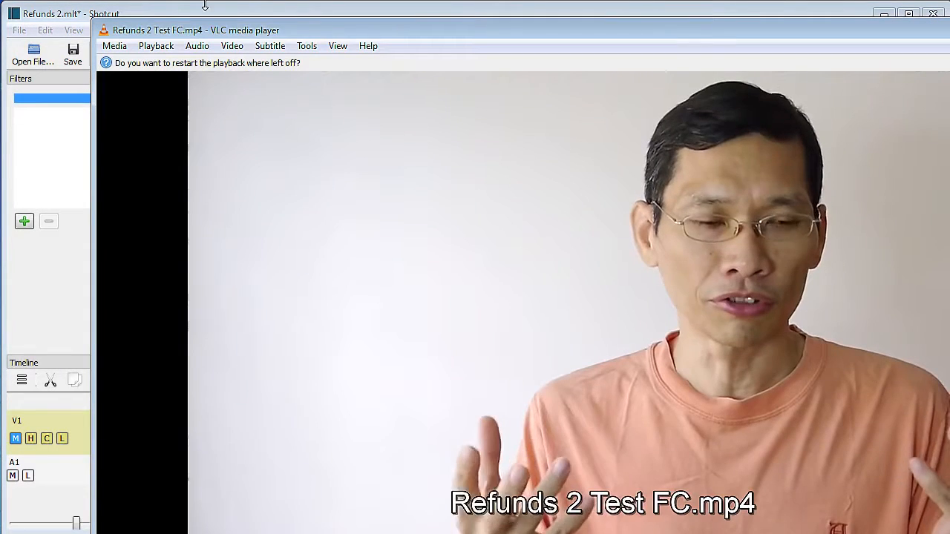
left_click_drag(156, 30, 181, 42)
left_click(134, 482)
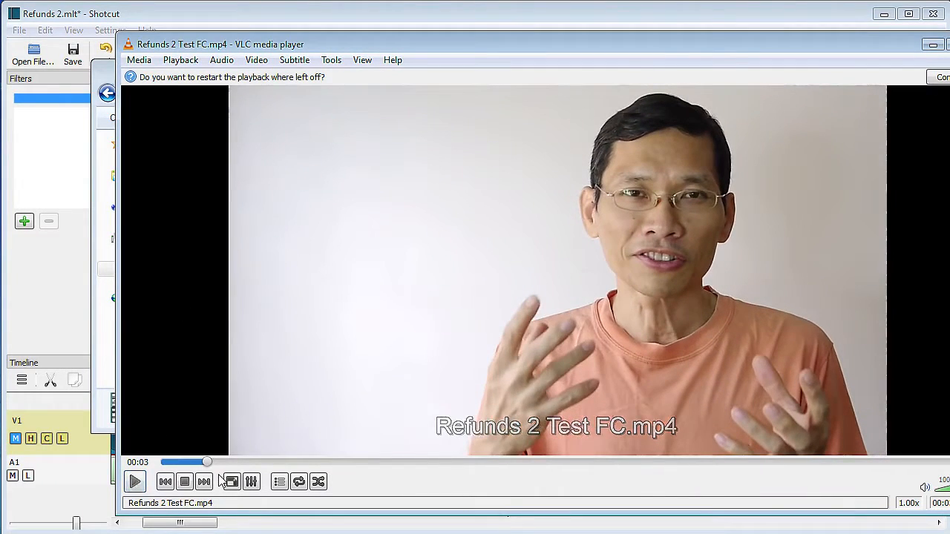
- Toggle full screen and back, then seek the video to about 00:04
left_click(227, 463)
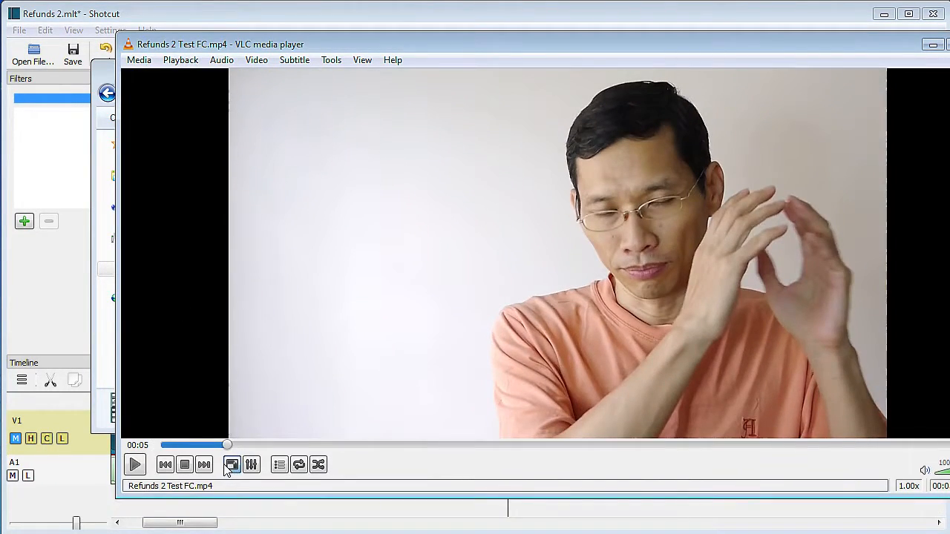
left_click(231, 465)
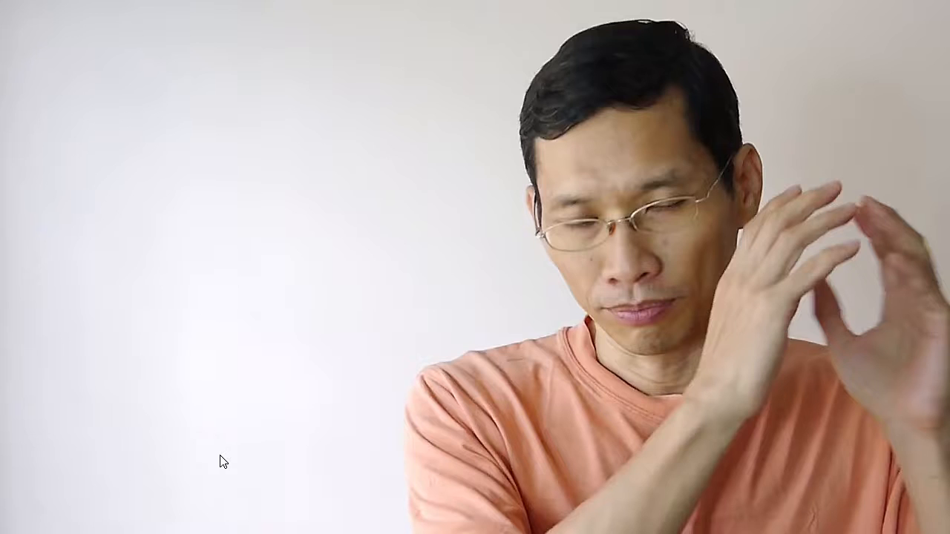
double_click(829, 344)
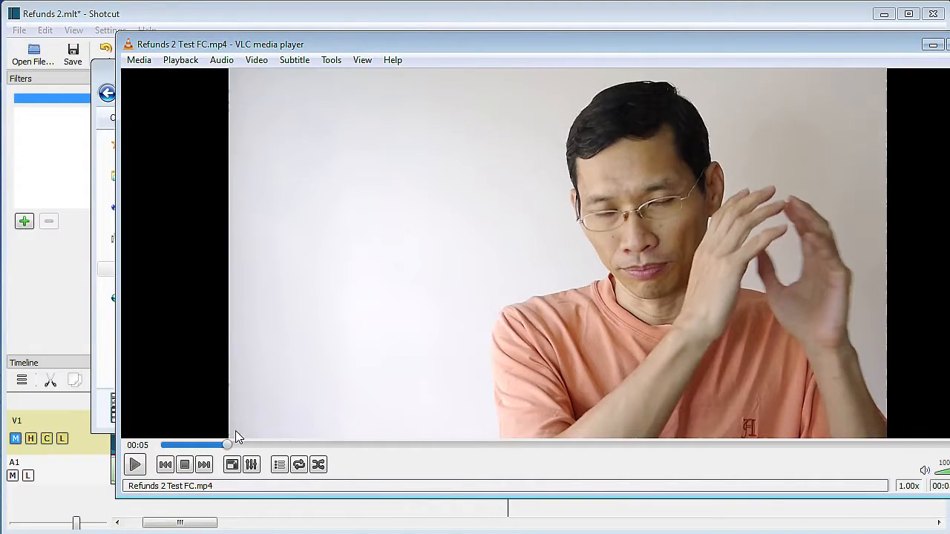
mouse_move(227, 445)
left_mouse_down()
mouse_move(197, 445)
mouse_move(222, 446)
left_mouse_up()
right_click(222, 446)
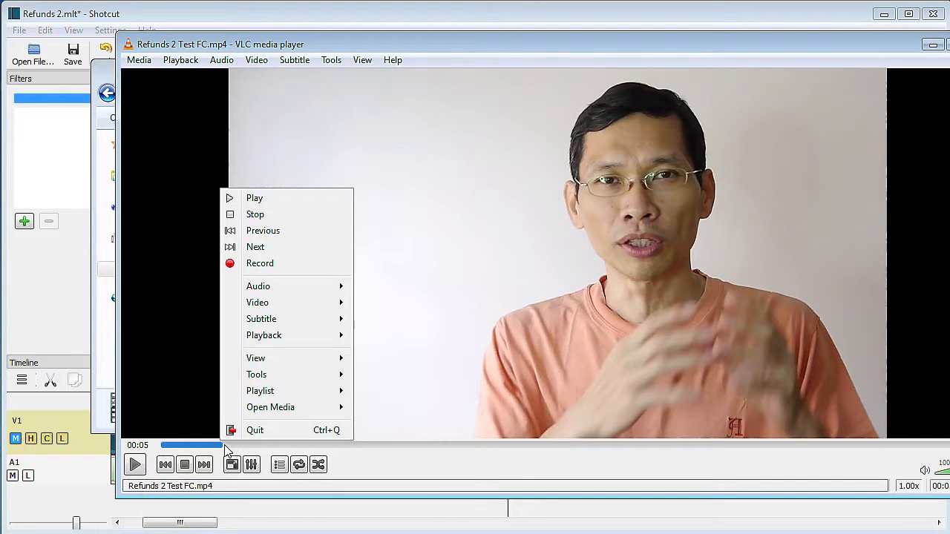
left_click(224, 446)
left_click_drag(225, 447, 215, 446)
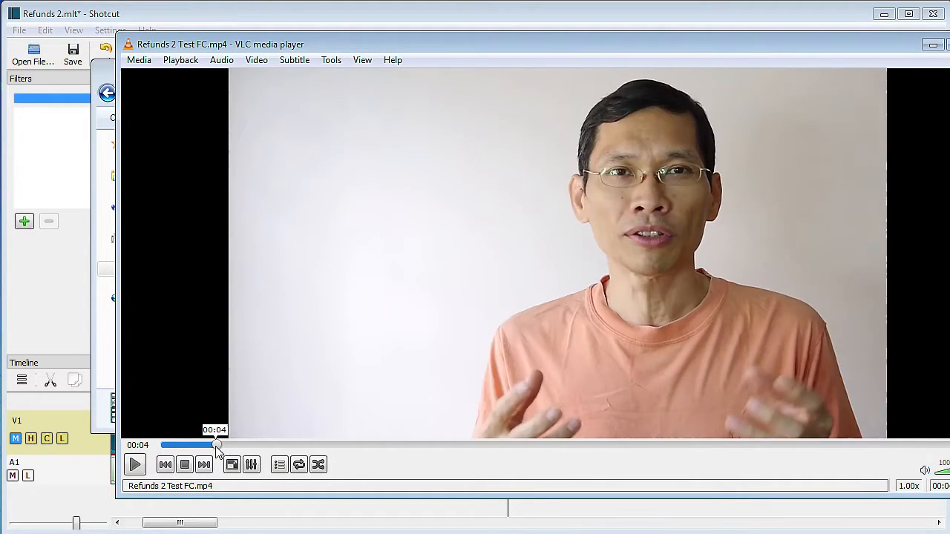
- Launch Snipping Tool and snip the player's video picture area
key("super")
mouse_move(65, 380)
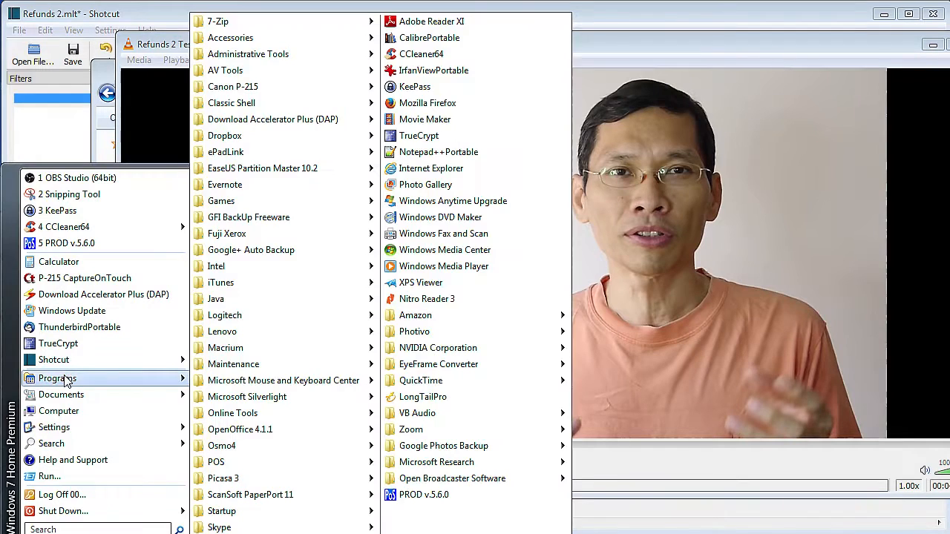
left_click(68, 194)
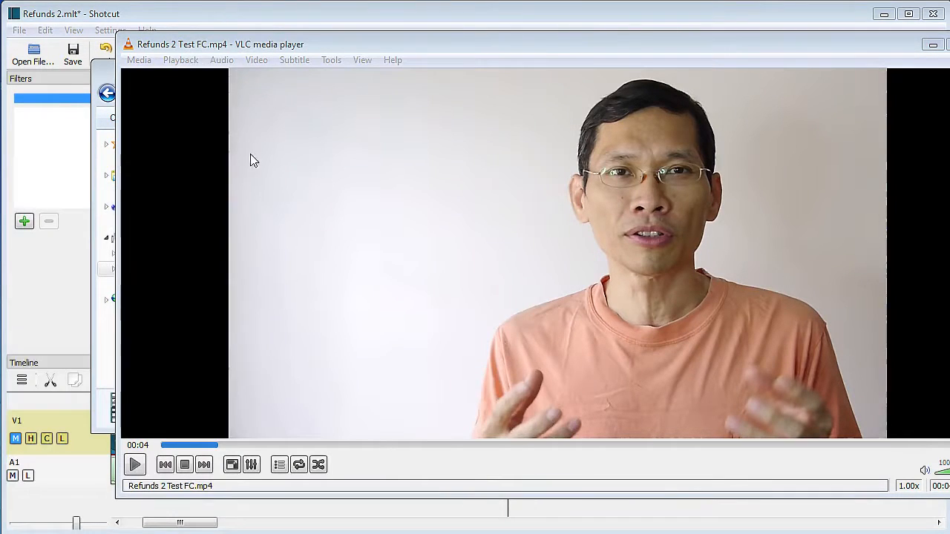
left_click_drag(228, 67, 889, 438)
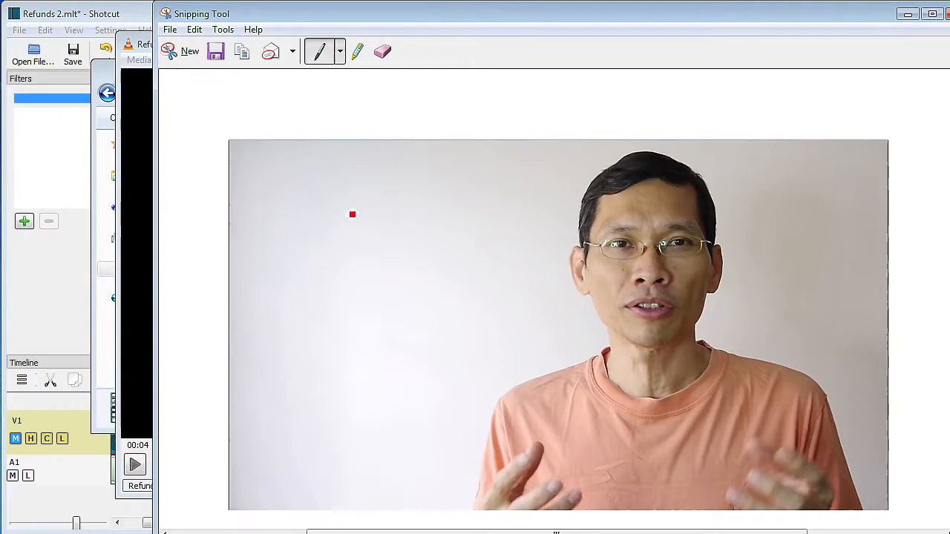
- Add two pen marks beside the snip and save it as Intense 2 in PNG format
mouse_move(227, 170)
left_mouse_down()
mouse_move(217, 180)
mouse_move(226, 191)
left_mouse_up()
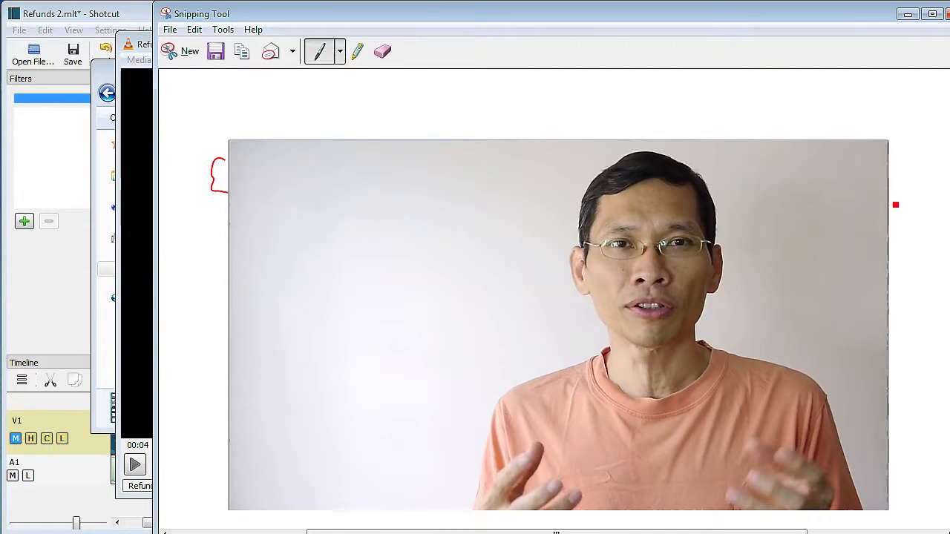
left_click_drag(908, 202, 890, 219)
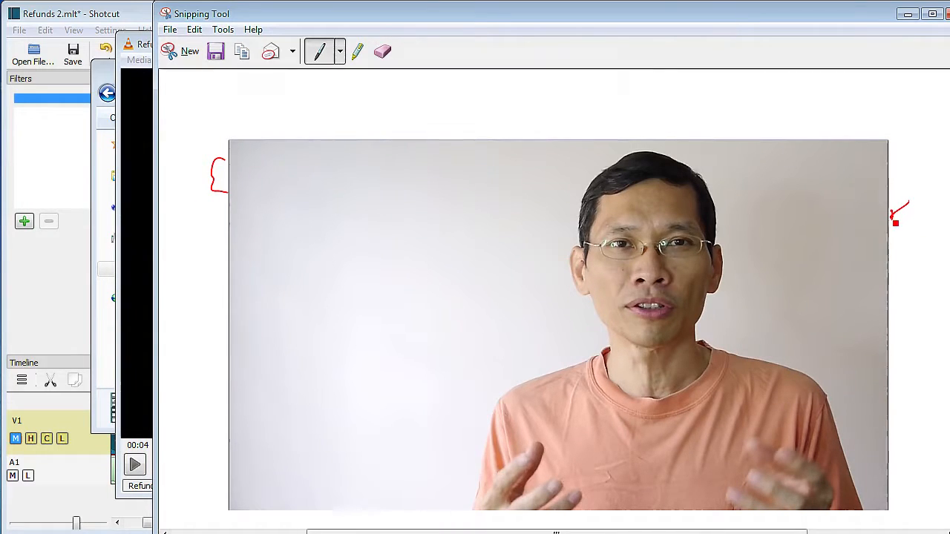
key("ctrl+s")
type("Inte")
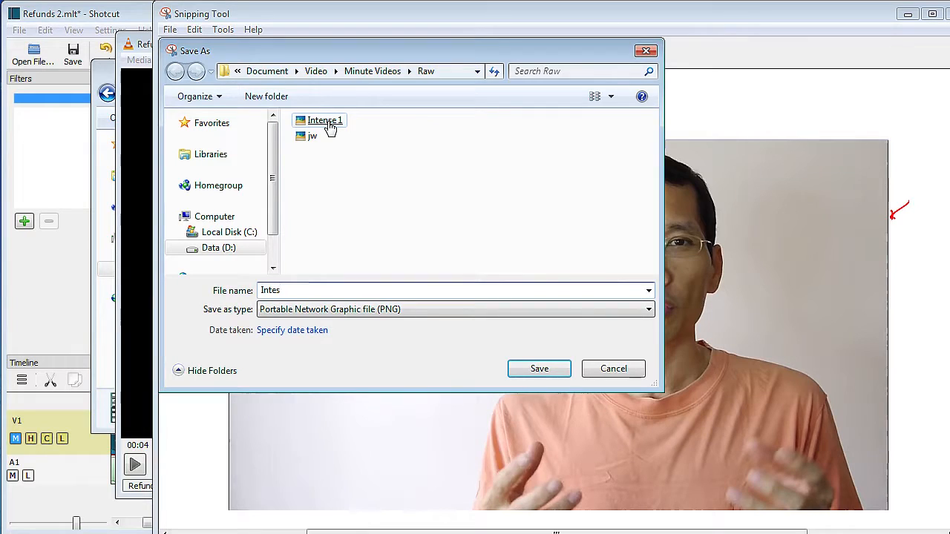
type("nse ")
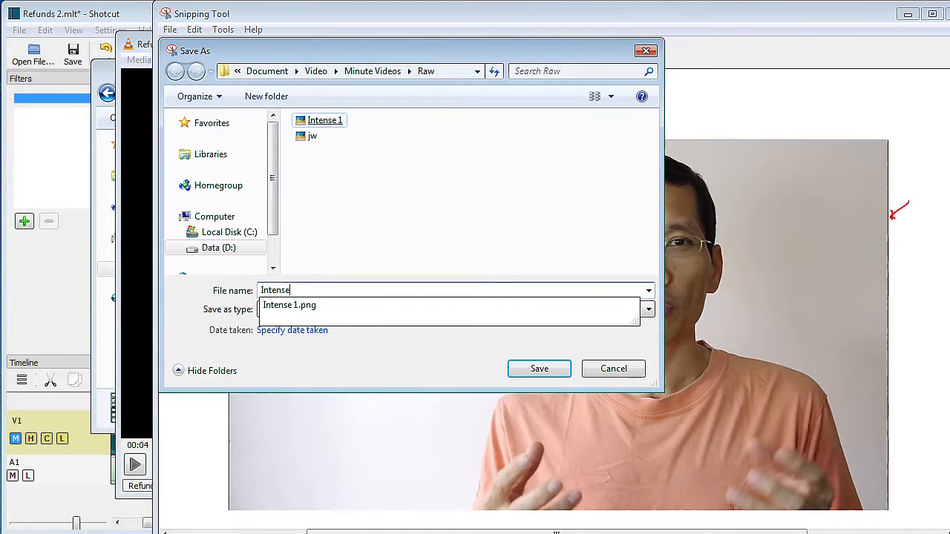
type("2")
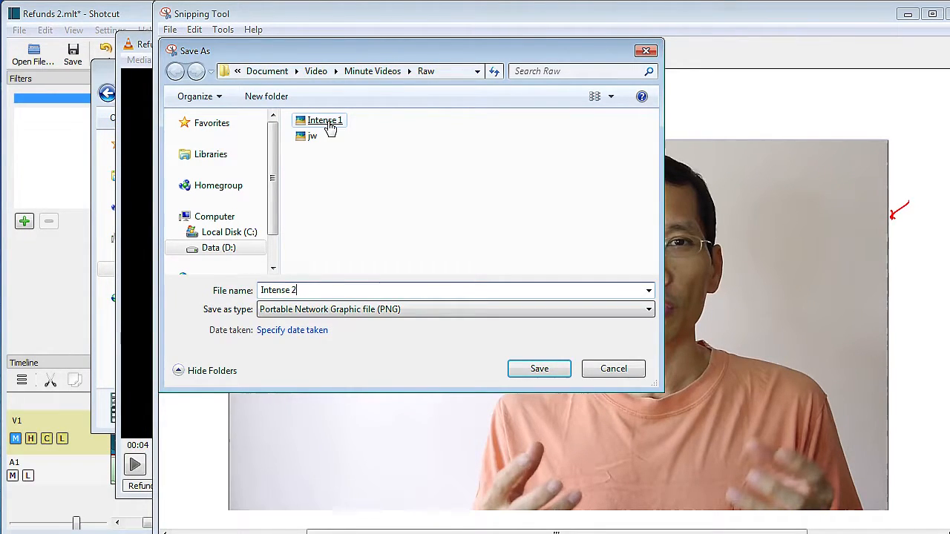
key("Return")
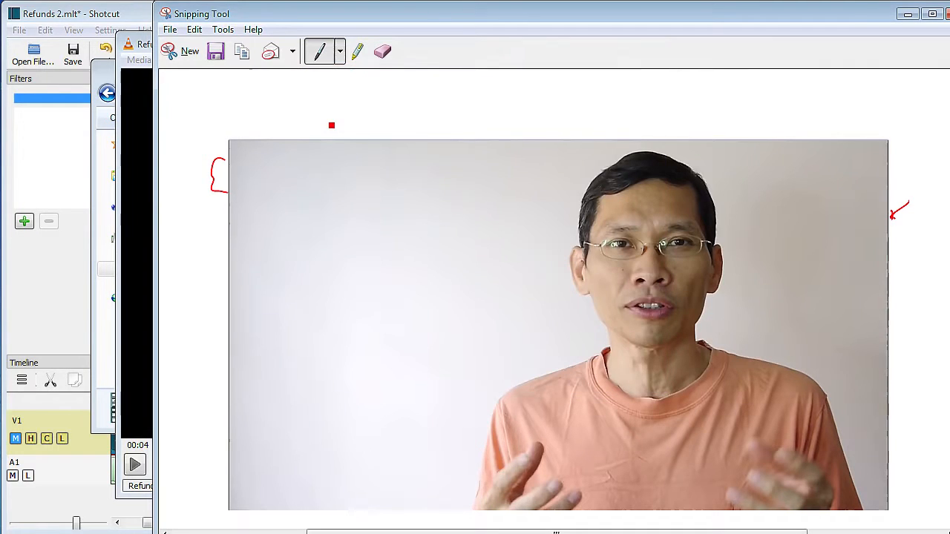
- Close Snipping Tool, scrub the video to about 00:06, and close the media player
left_click(948, 15)
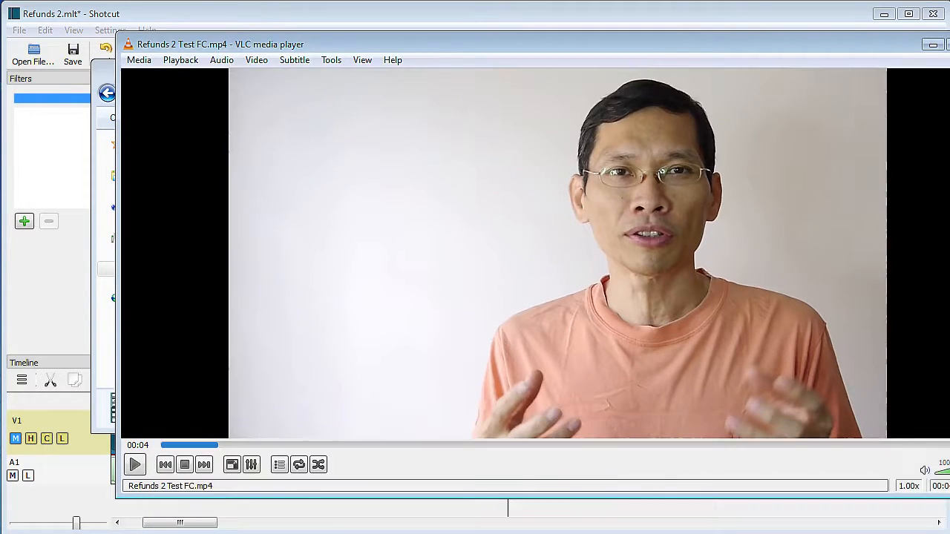
left_click(225, 445)
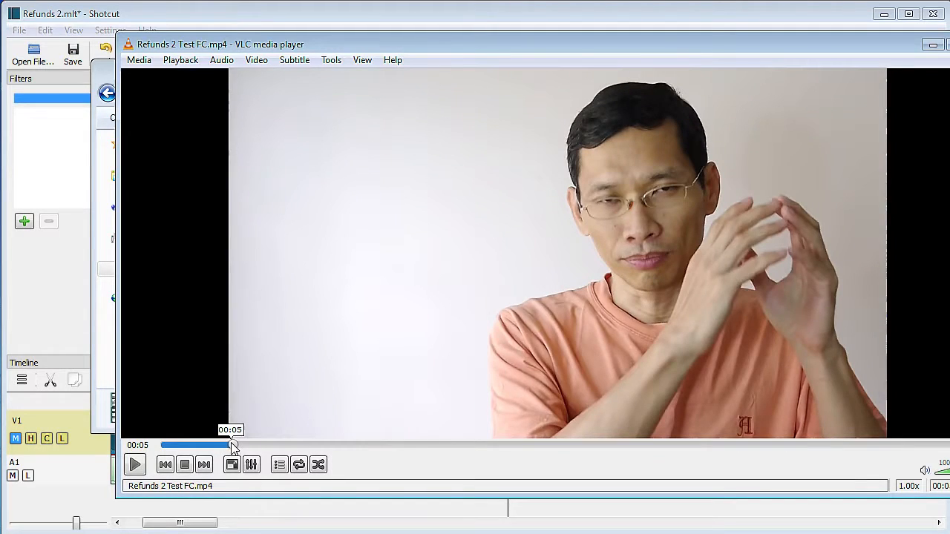
left_click(233, 445)
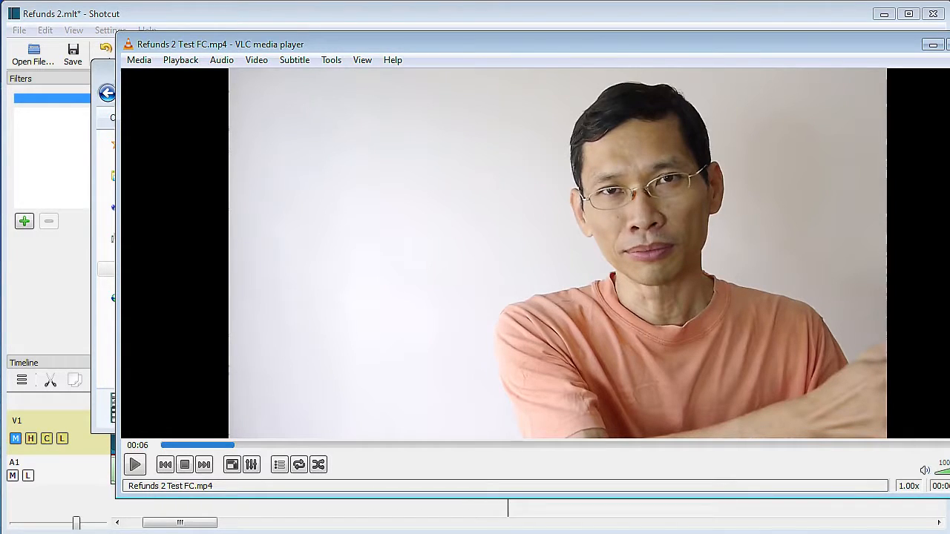
key("alt+F4")
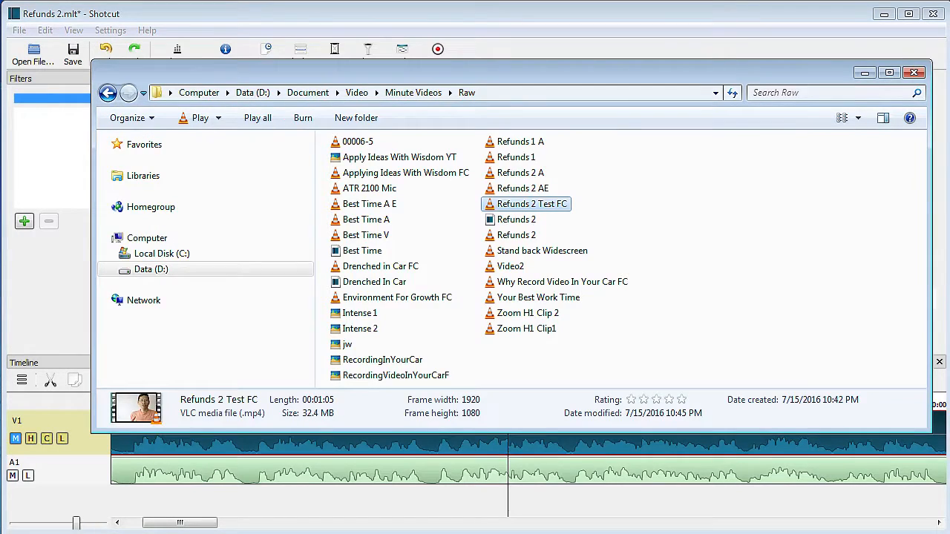
- Open the Intense 2 image to compare it with the exported frame
left_click(361, 330)
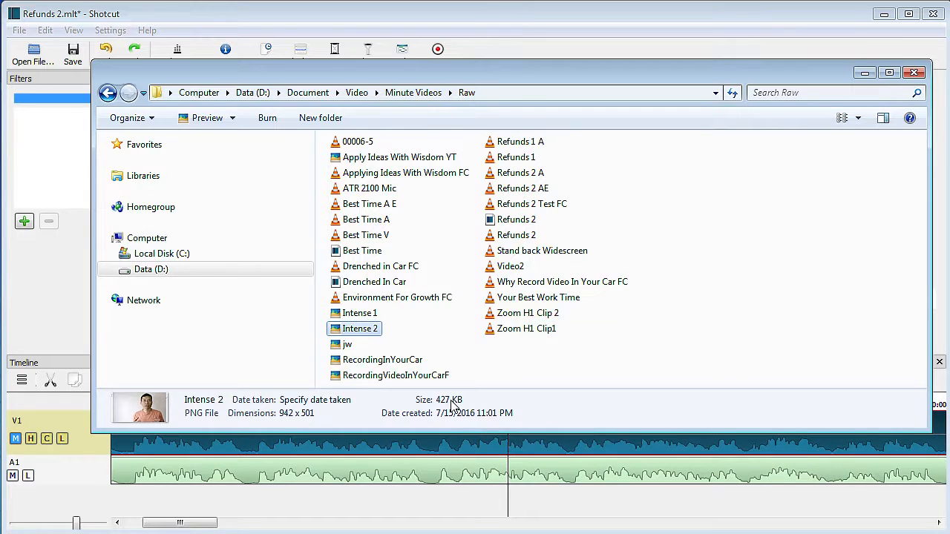
double_click(363, 329)
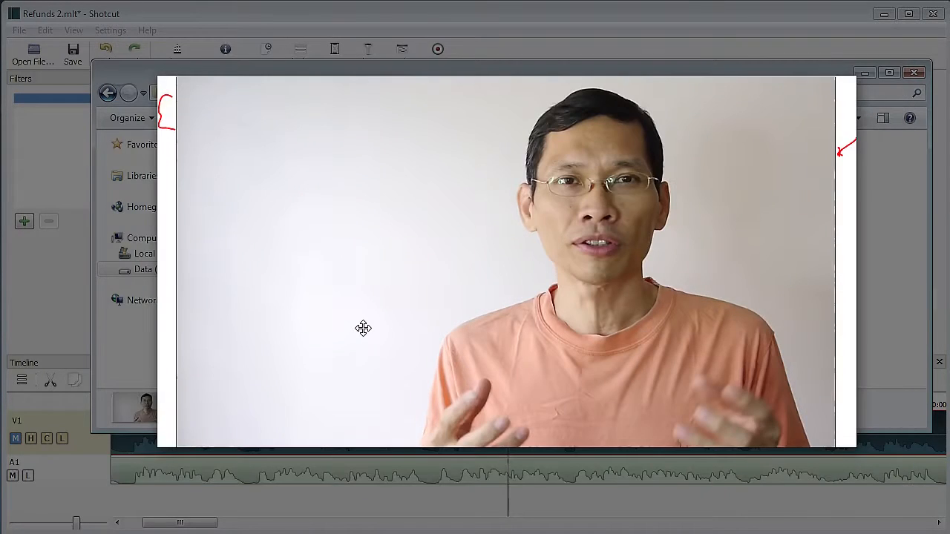
key("Escape")
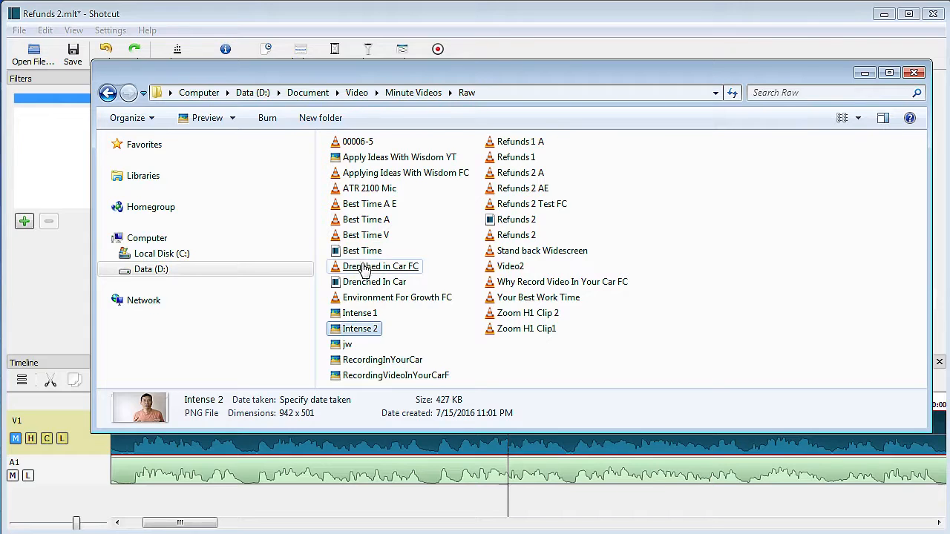
- Scroll through the Shotcut course lesson list in the browser
left_click(864, 72)
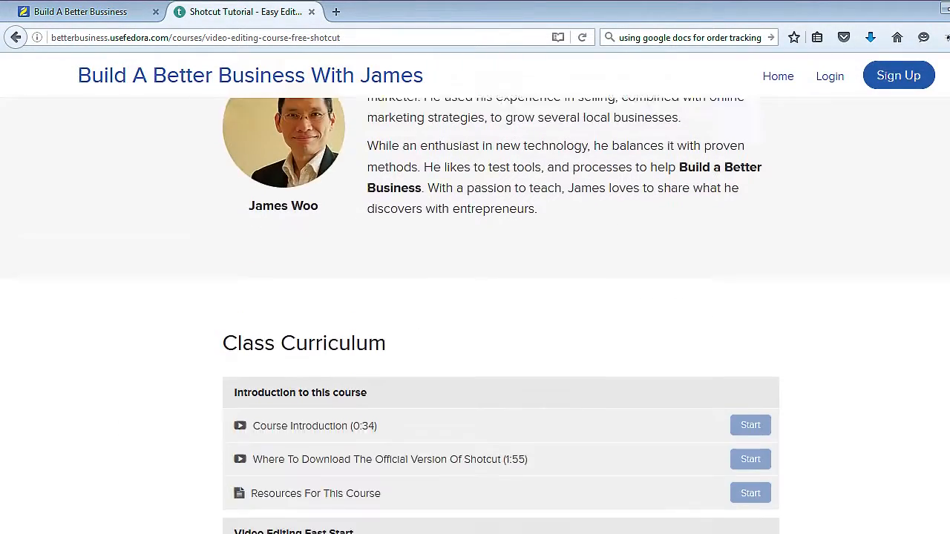
scroll(474, 316, "down", 4)
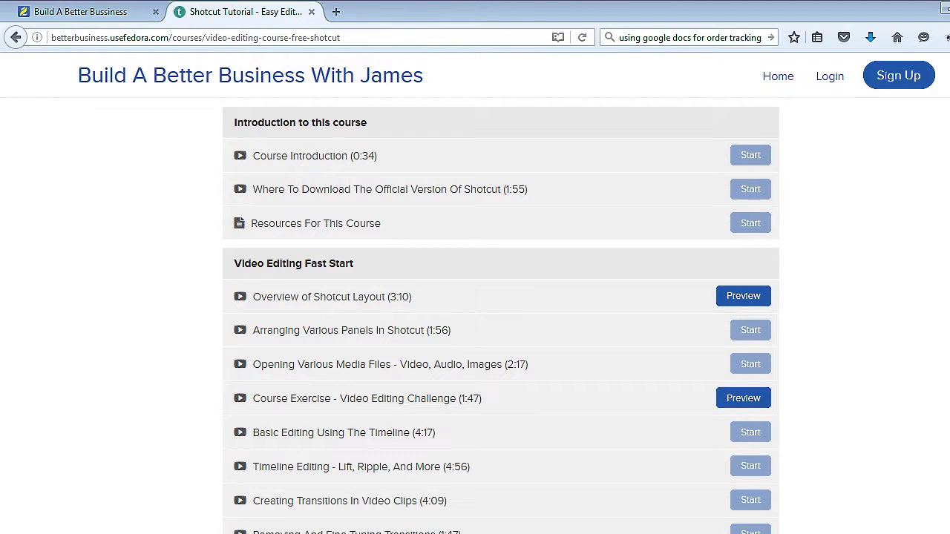
scroll(475, 316, "down", 6)
scroll(501, 315, "down", 4)
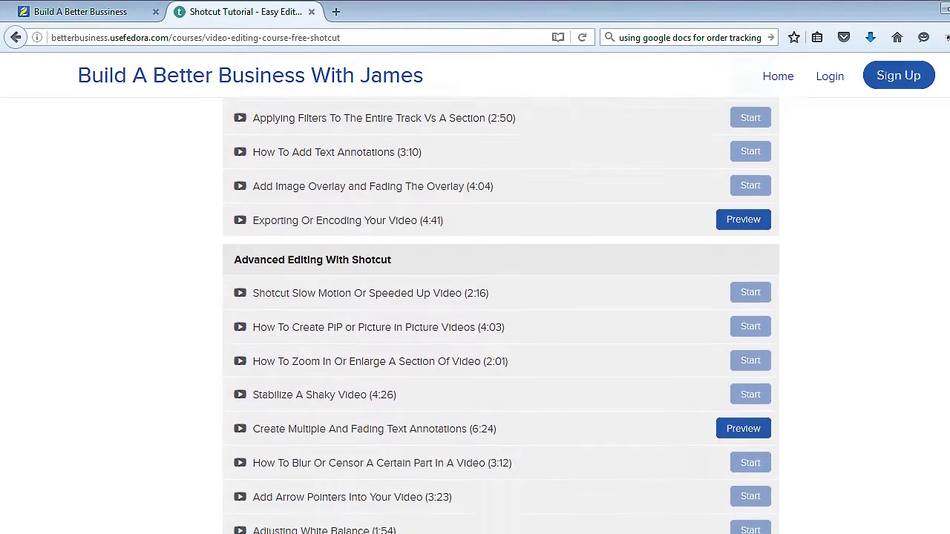